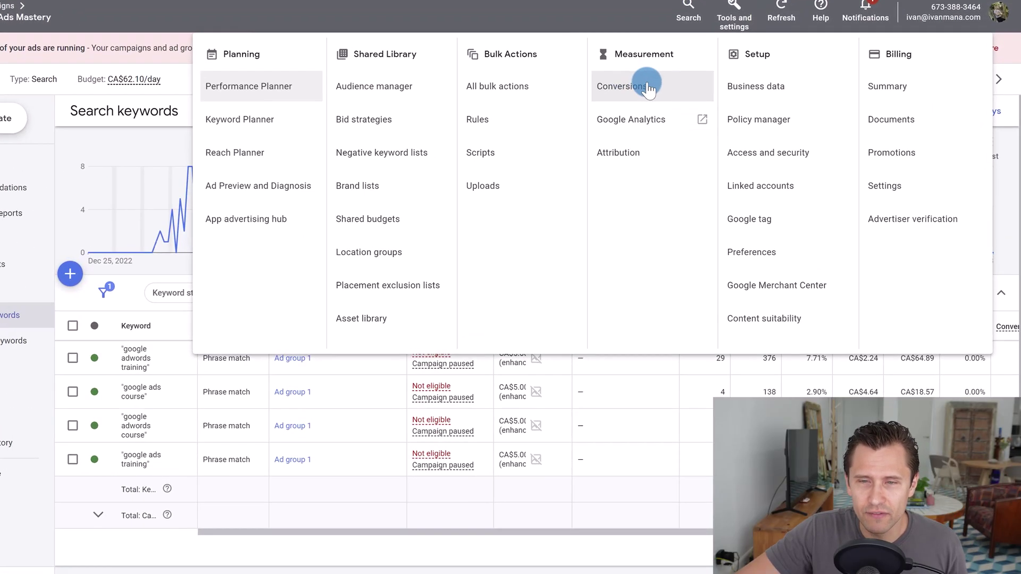
- Close the Tools and settings menu to show the Mastery campaign's four phrase-match keywords again
{"action": "left_click", "coordinate": [701, 122]}
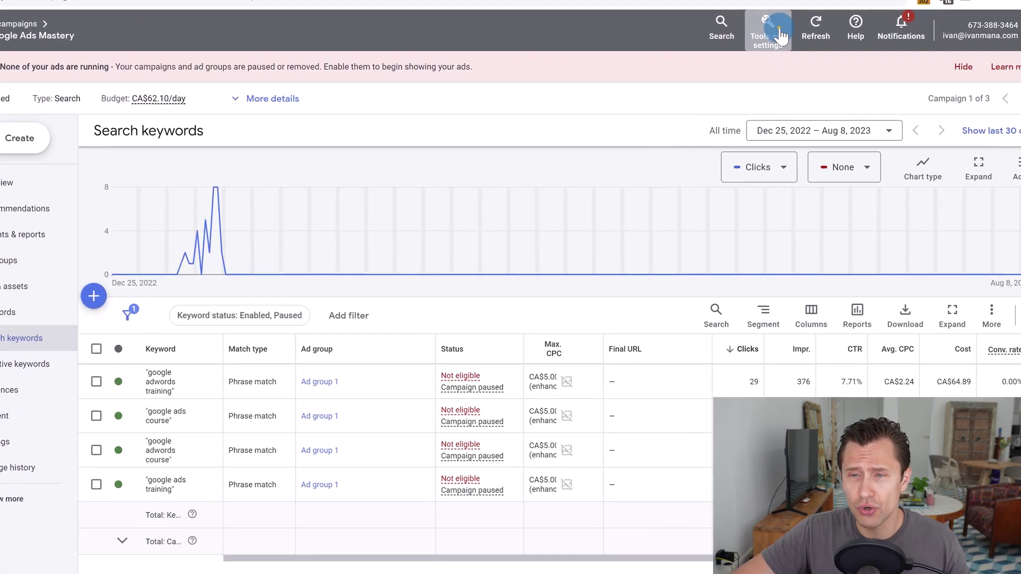
- Start Keyword Planner's Discover new keywords with 'lose weight fast' as the seed keyword
{"action": "left_click", "coordinate": [834, 17]}
{"action": "left_click", "coordinate": [327, 187]}
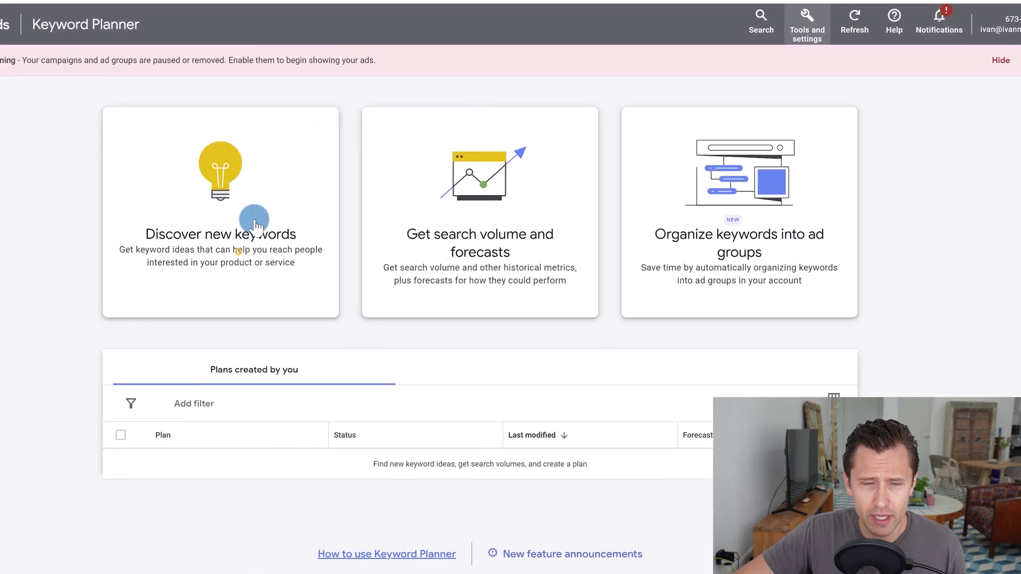
{"action": "left_click", "coordinate": [264, 175]}
{"action": "left_click", "coordinate": [257, 219]}
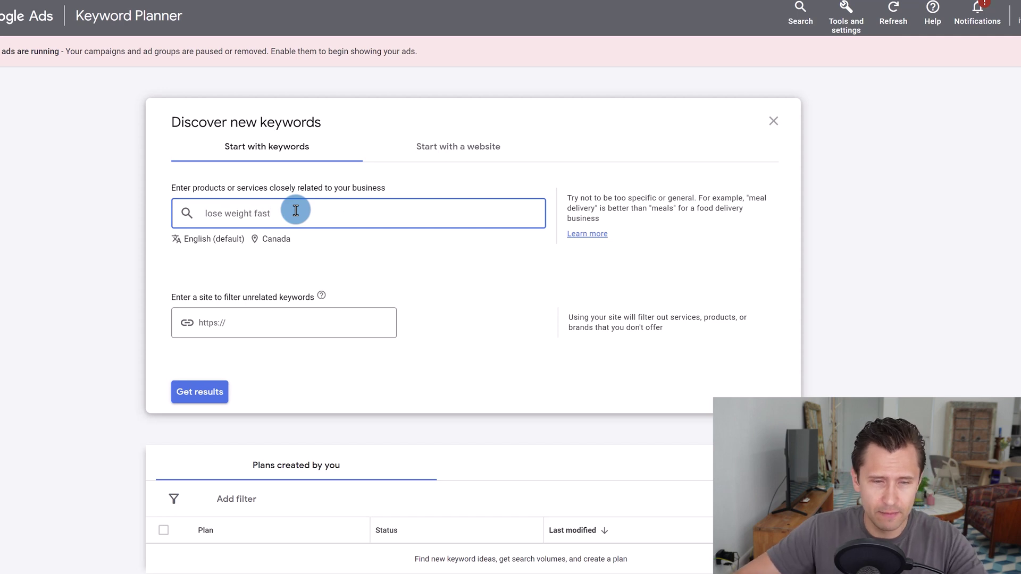
- Add United States alongside Canada as target locations and get the 1,072 keyword ideas
{"action": "left_click", "coordinate": [277, 240]}
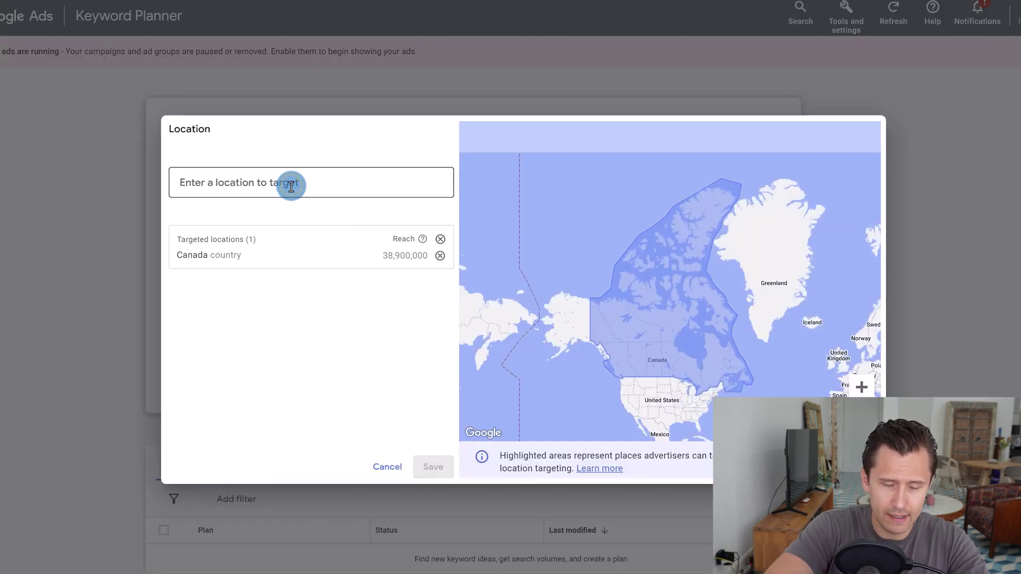
{"action": "type", "text": "united states"}
{"action": "key", "text": "Return"}
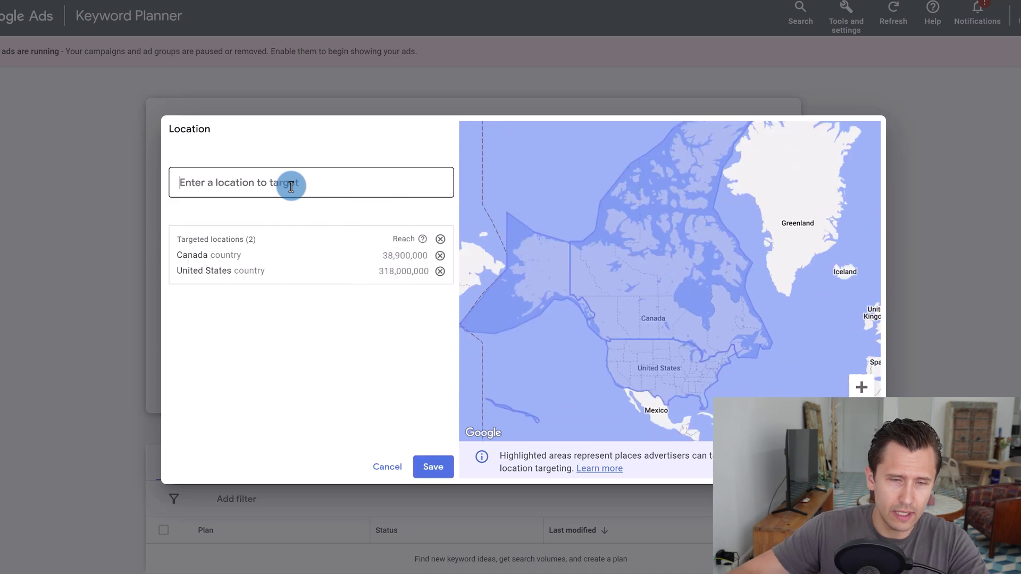
{"action": "left_click", "coordinate": [417, 460]}
{"action": "left_click", "coordinate": [184, 386]}
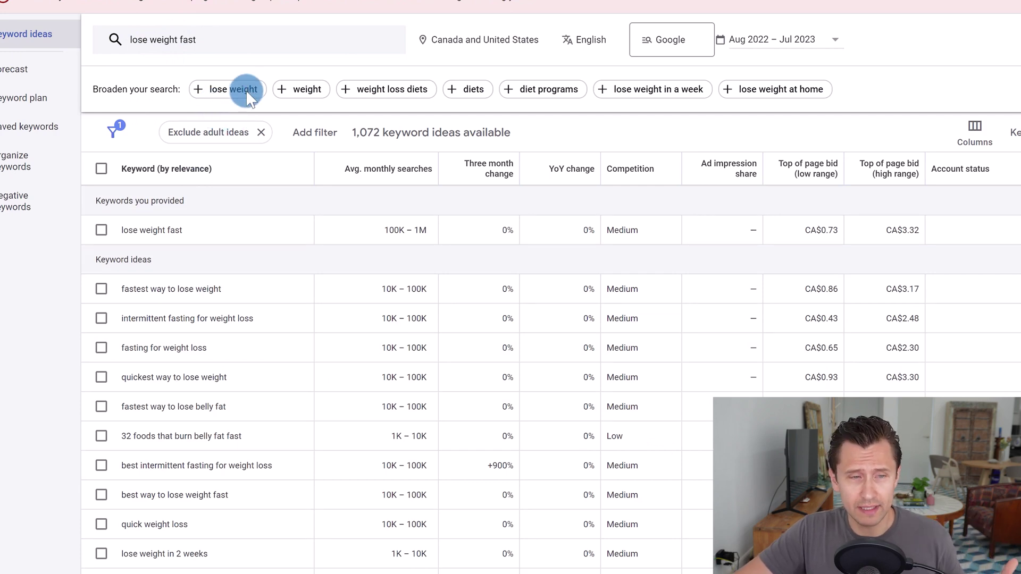
{"action": "scroll", "coordinate": [394, 307], "scroll_direction": "down", "scroll_amount": 10}
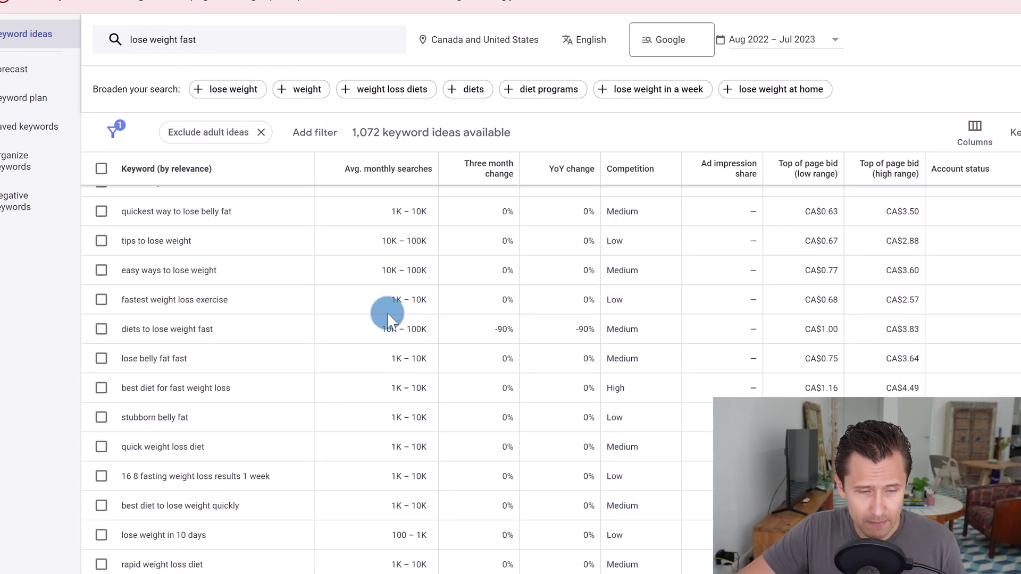
{"action": "scroll", "coordinate": [277, 508], "scroll_direction": "down", "scroll_amount": 15}
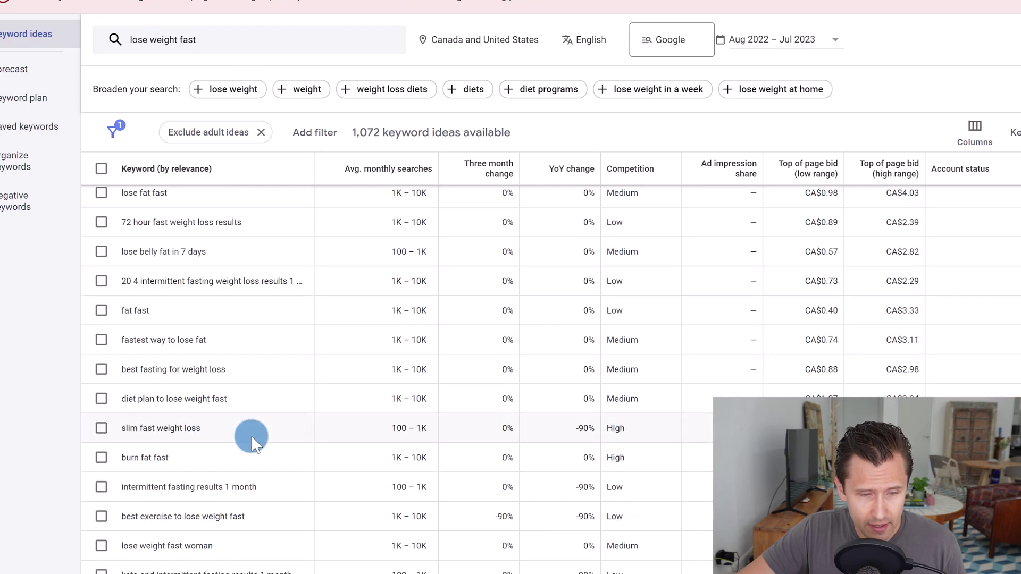
{"action": "scroll", "coordinate": [210, 391], "scroll_direction": "down", "scroll_amount": 15}
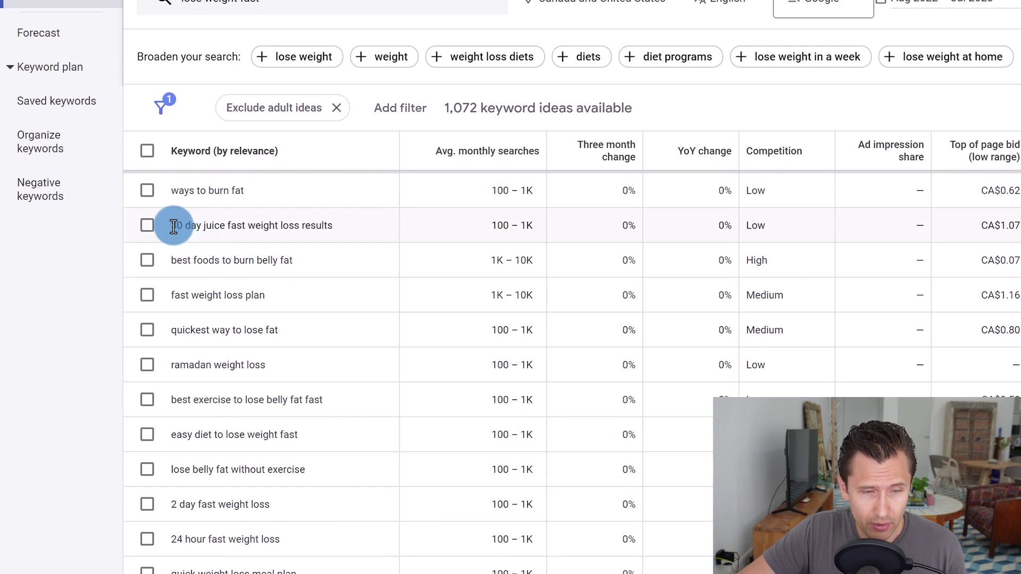
{"action": "left_click_drag", "start_coordinate": [287, 232], "coordinate": [330, 237]}
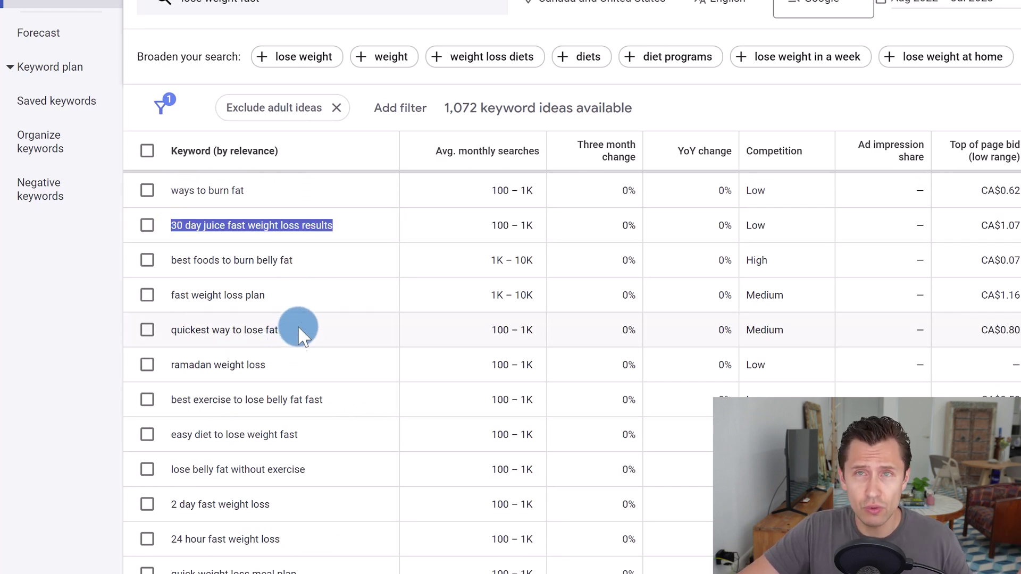
{"action": "scroll", "coordinate": [344, 299], "scroll_direction": "down", "scroll_amount": 6}
{"action": "scroll", "coordinate": [330, 375], "scroll_direction": "up", "scroll_amount": 3}
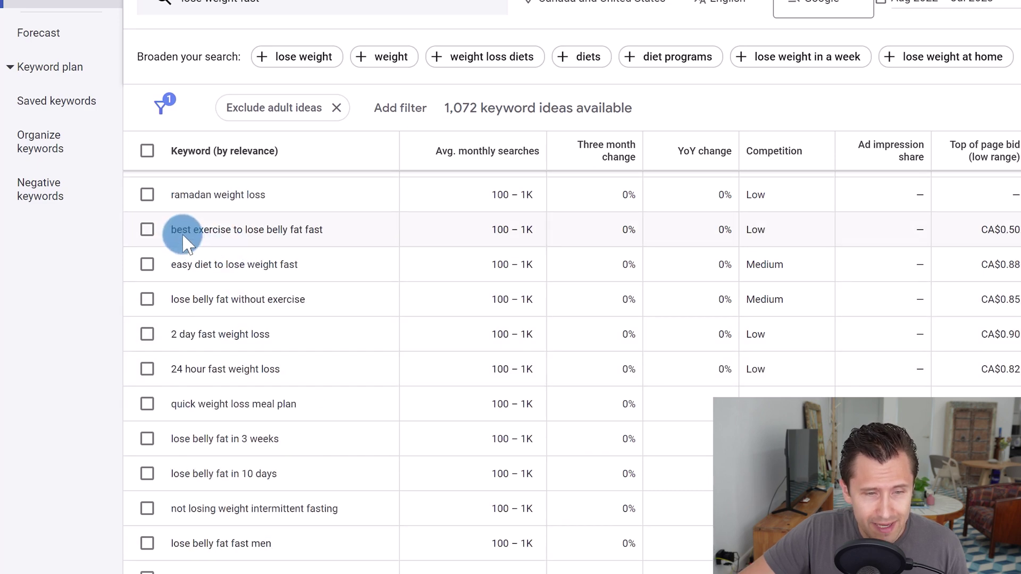
{"action": "left_click_drag", "start_coordinate": [183, 232], "coordinate": [320, 222]}
{"action": "left_click", "coordinate": [294, 226]}
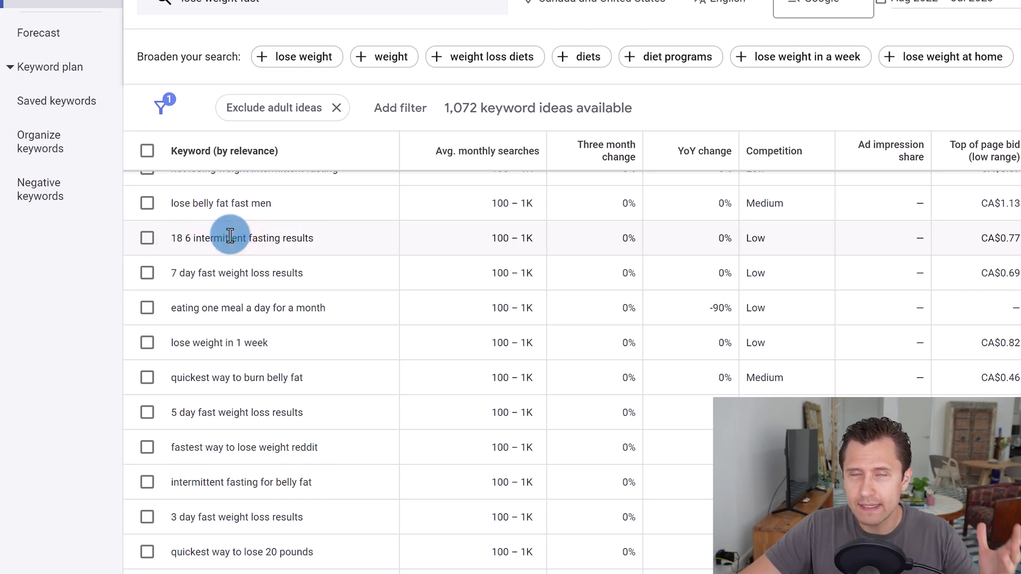
{"action": "scroll", "coordinate": [246, 132], "scroll_direction": "up", "scroll_amount": 1}
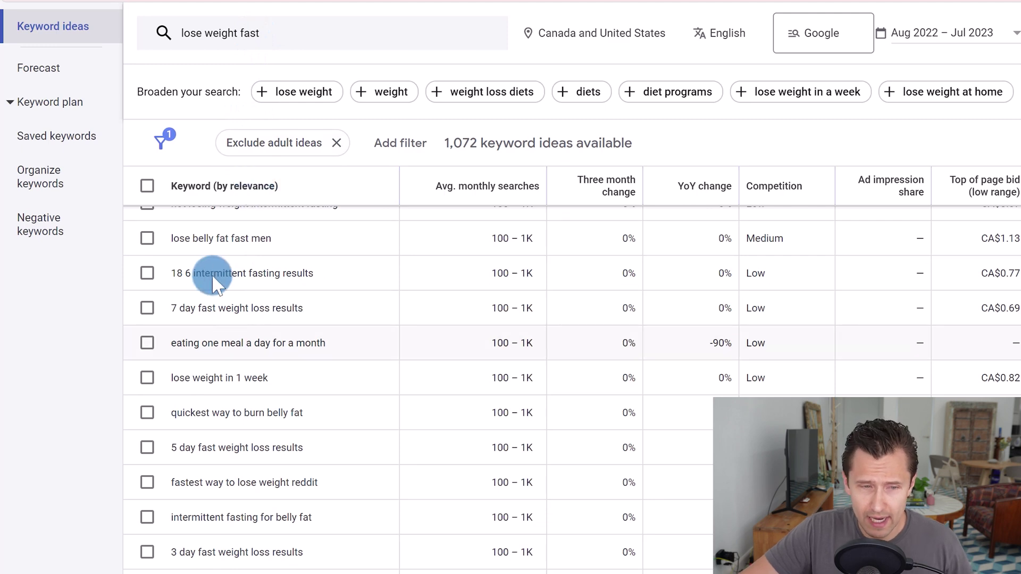
{"action": "left_click_drag", "start_coordinate": [170, 267], "coordinate": [320, 274]}
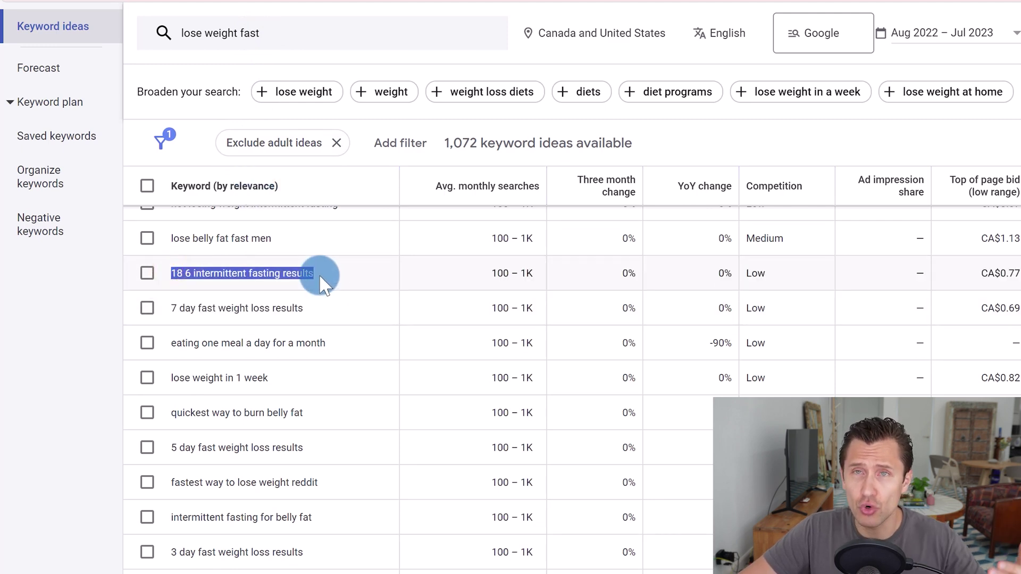
{"action": "scroll", "coordinate": [404, 394], "scroll_direction": "down", "scroll_amount": 3}
{"action": "scroll", "coordinate": [298, 388], "scroll_direction": "up", "scroll_amount": 3}
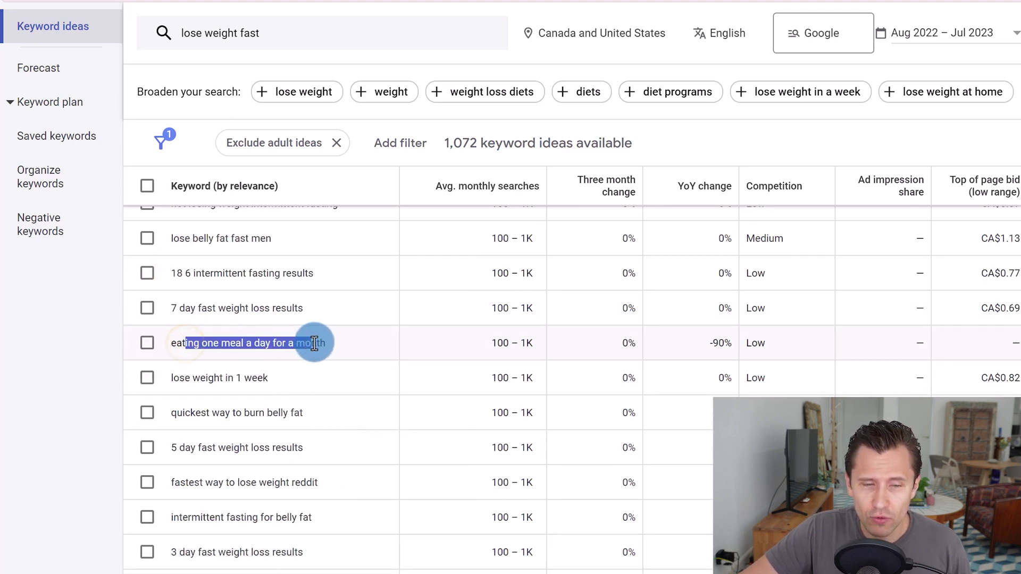
{"action": "scroll", "coordinate": [312, 291], "scroll_direction": "down", "scroll_amount": 1}
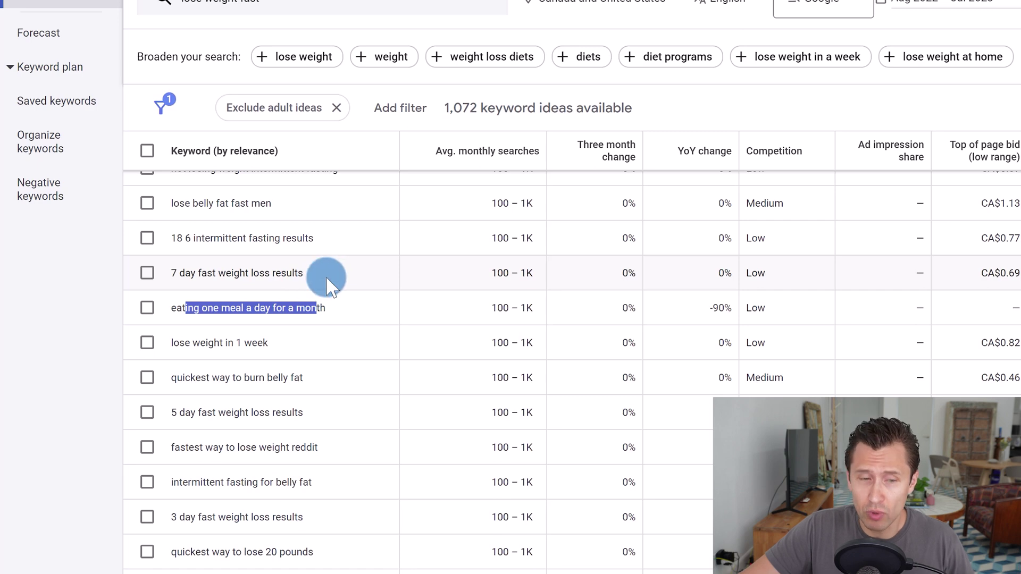
{"action": "triple_click", "coordinate": [349, 297]}
{"action": "scroll", "coordinate": [335, 298], "scroll_direction": "down", "scroll_amount": 15}
{"action": "scroll", "coordinate": [286, 364], "scroll_direction": "down", "scroll_amount": 20}
{"action": "scroll", "coordinate": [359, 381], "scroll_direction": "down", "scroll_amount": 10}
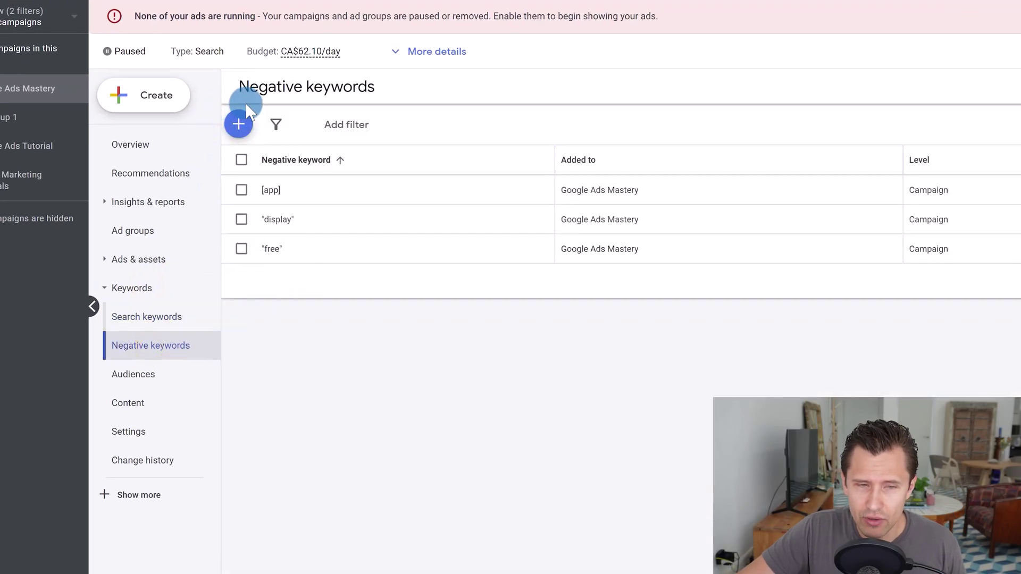
- Show the Search terms report for all four Mastery keywords: 42 terms, 30 clicks, CA$72.09
{"action": "left_click", "coordinate": [139, 319]}
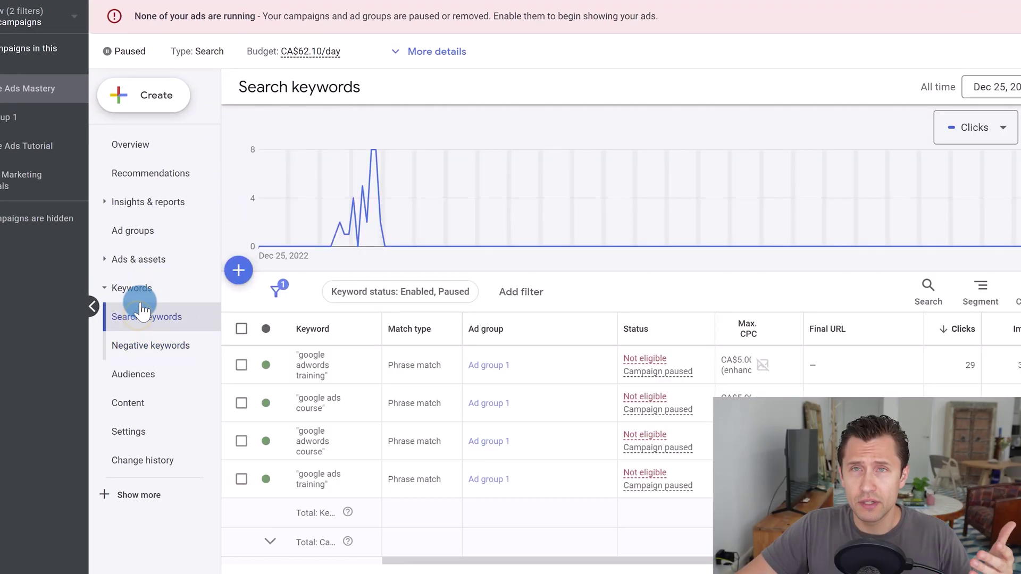
{"action": "left_click", "coordinate": [260, 322]}
{"action": "left_click", "coordinate": [399, 291]}
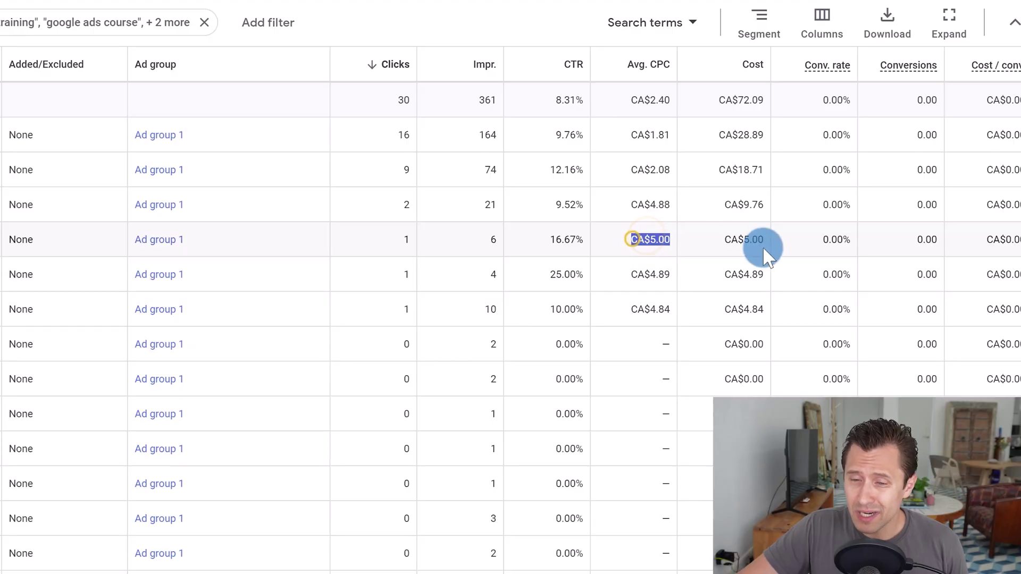
{"action": "left_click_drag", "start_coordinate": [762, 246], "coordinate": [767, 247]}
{"action": "scroll", "coordinate": [691, 228], "scroll_direction": "down", "scroll_amount": 10}
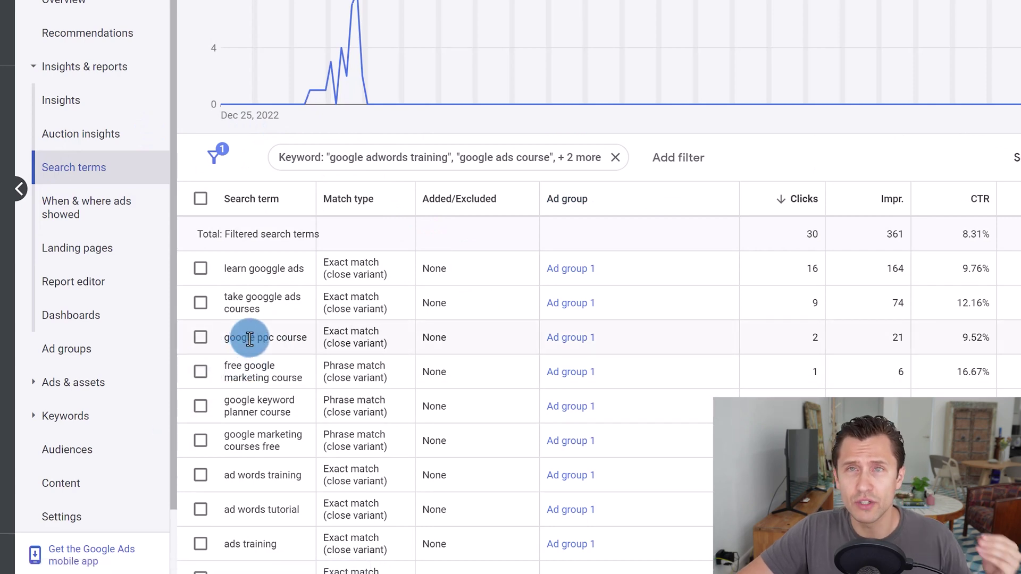
- Look over the Mastery campaign's ads list and then its negative keywords
{"action": "left_click", "coordinate": [74, 383]}
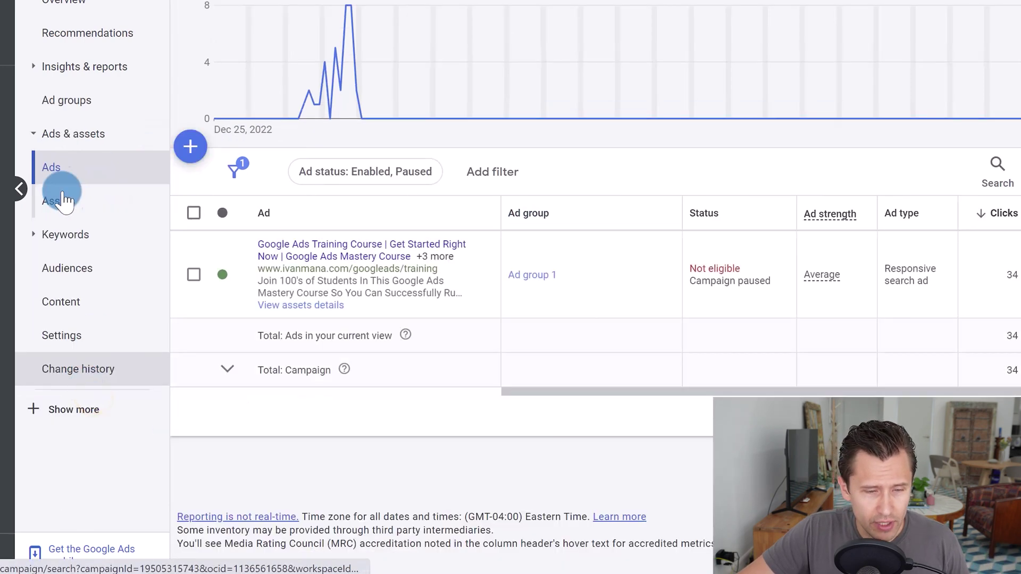
{"action": "left_click", "coordinate": [92, 317]}
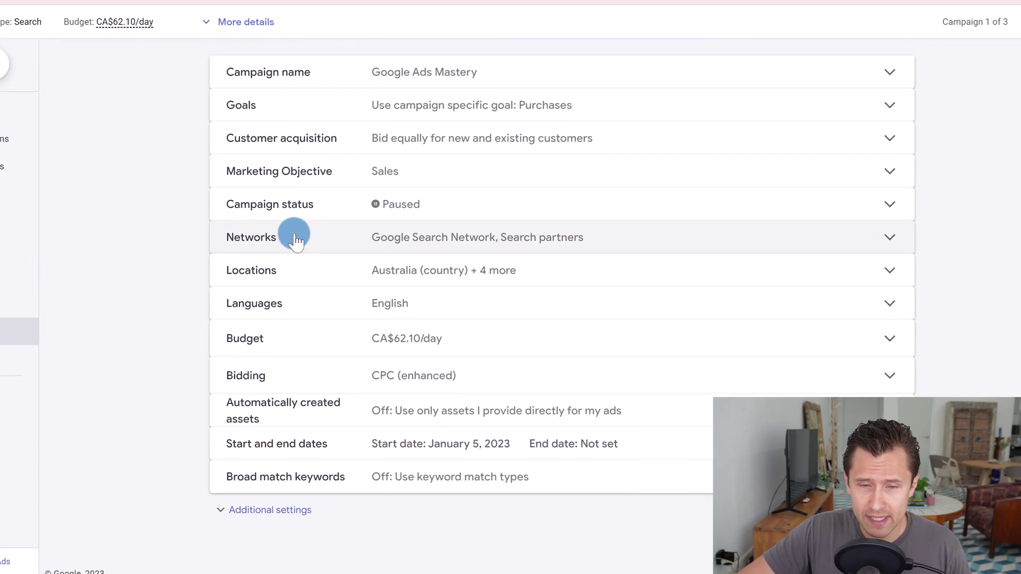
- Expand Networks in the Mastery campaign settings and tick Include Google Display Network
{"action": "left_click", "coordinate": [388, 254]}
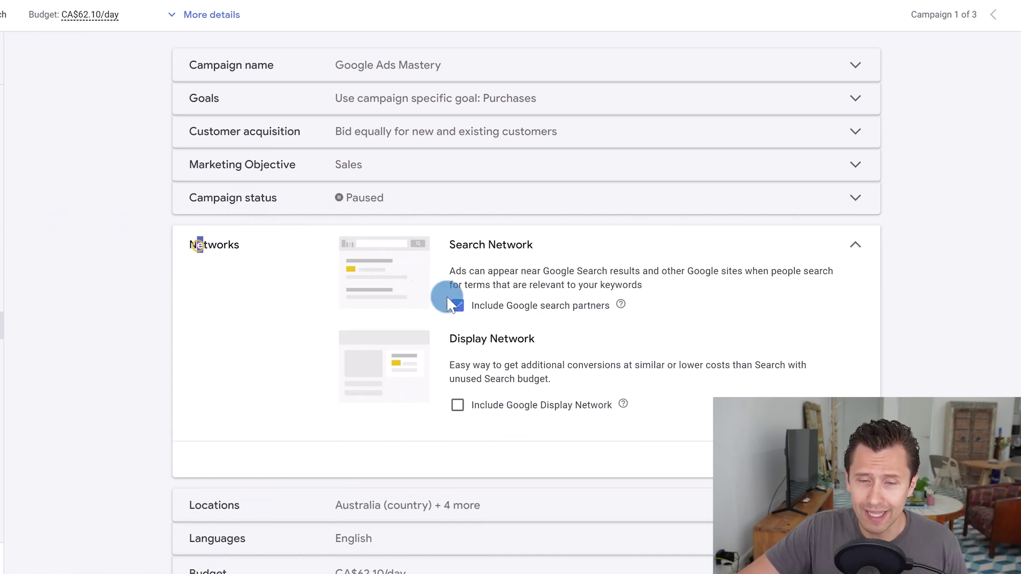
{"action": "left_click_drag", "start_coordinate": [463, 313], "coordinate": [598, 403]}
{"action": "left_click", "coordinate": [502, 250]}
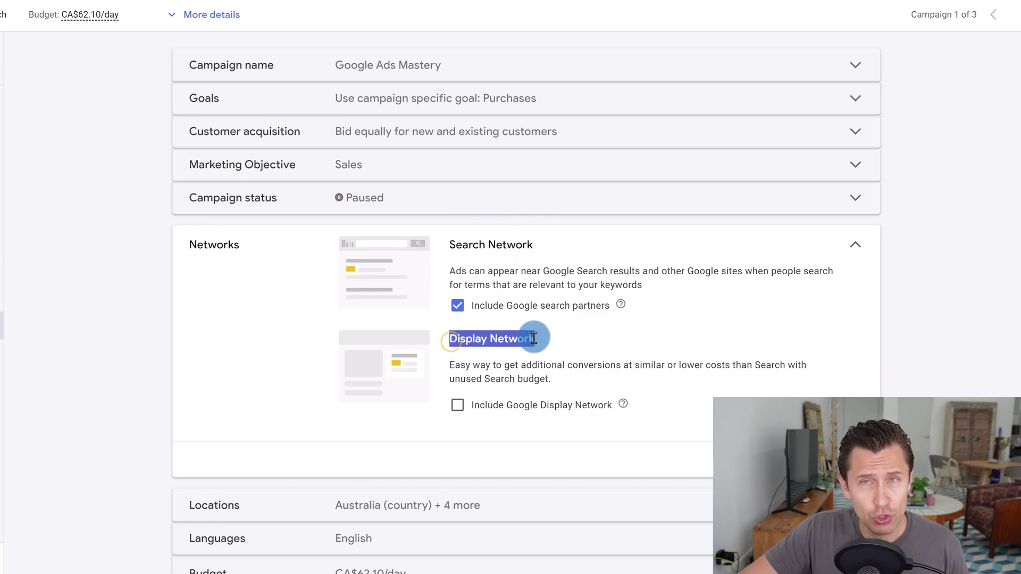
{"action": "left_click", "coordinate": [457, 408]}
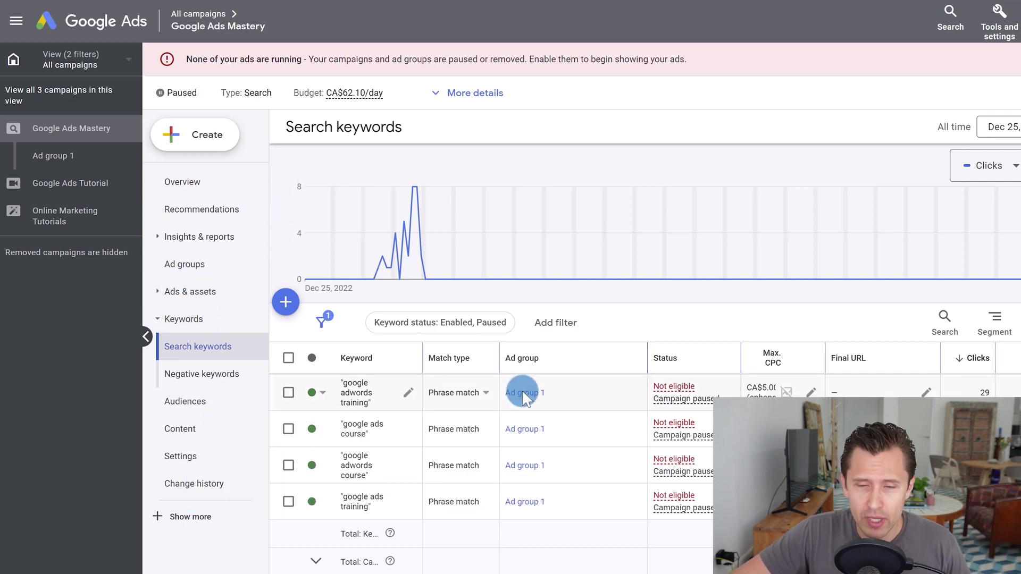
- List all three campaigns with their daily budgets and start 62.10 × in Calculator
{"action": "left_click", "coordinate": [73, 129]}
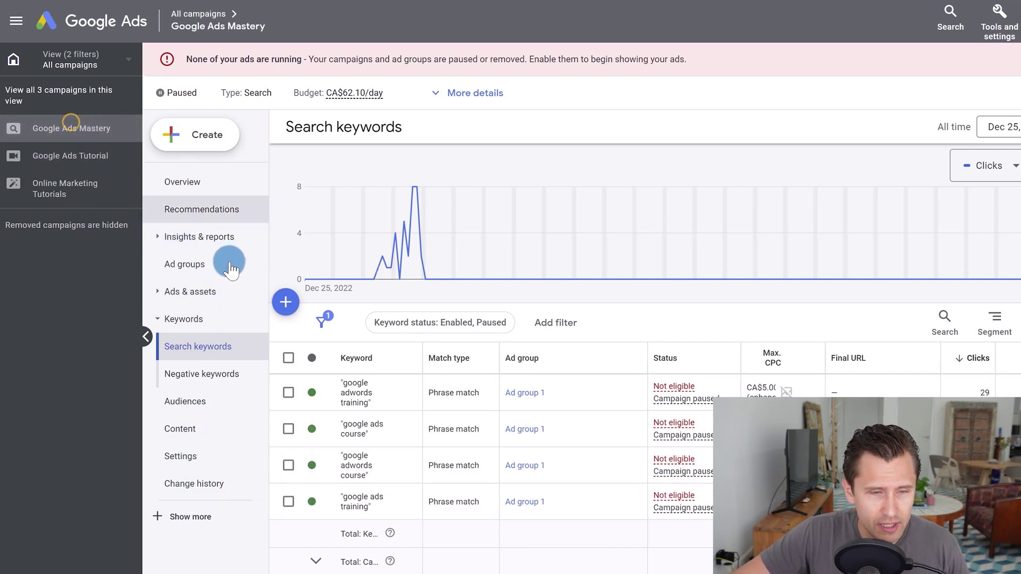
{"action": "left_click", "coordinate": [183, 264]}
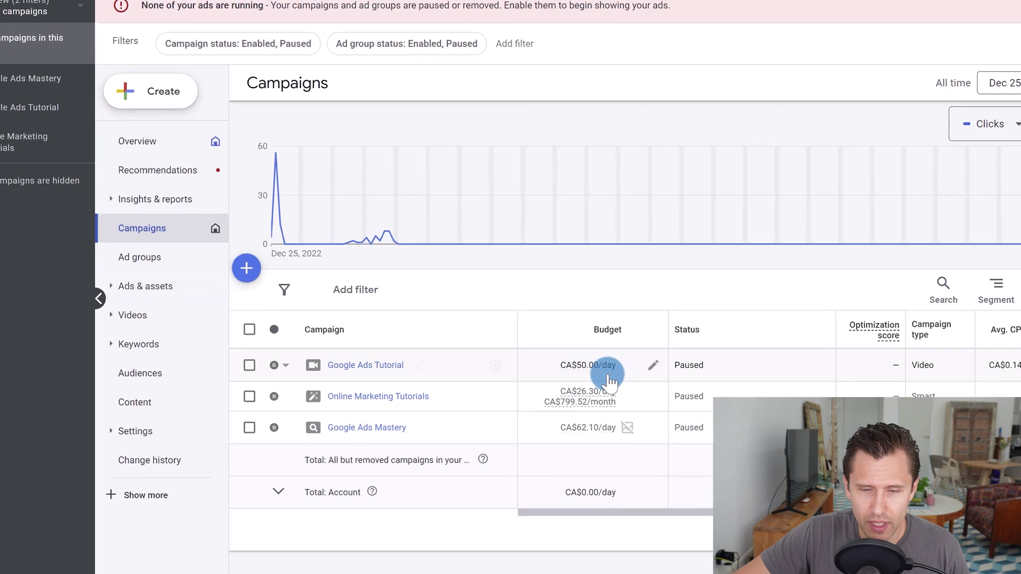
{"action": "mouse_move", "coordinate": [585, 396]}
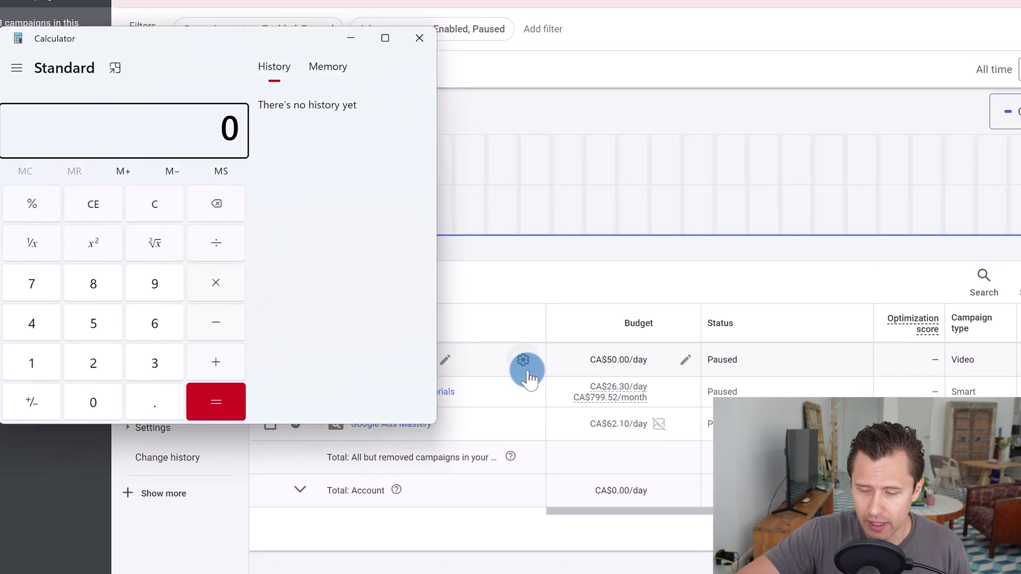
{"action": "type", "text": "62.10*"}
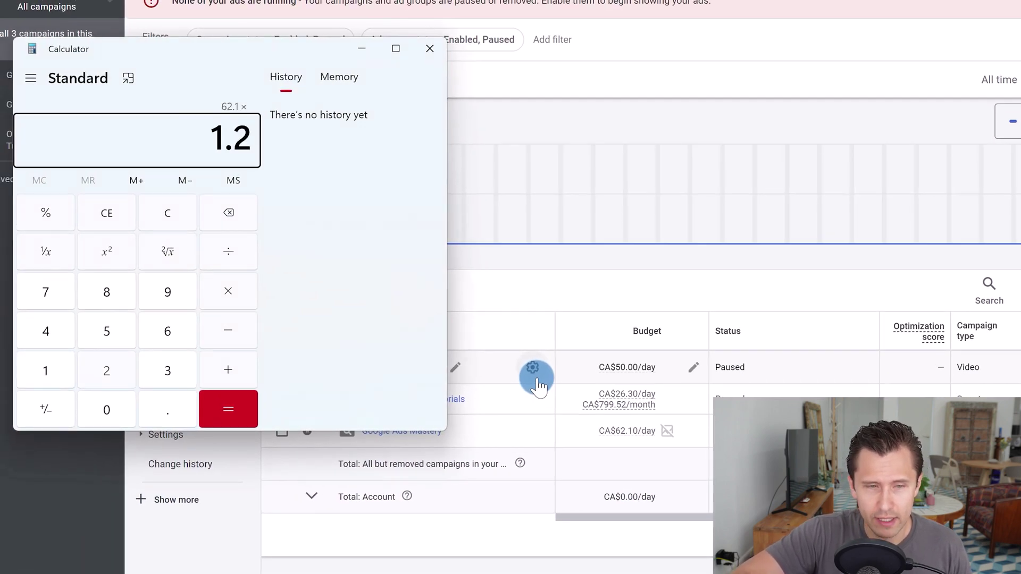
- Calculate 62.1 × 1.2, giving a 74.52 daily budget for a 20% increase
{"action": "key", "text": "Return"}
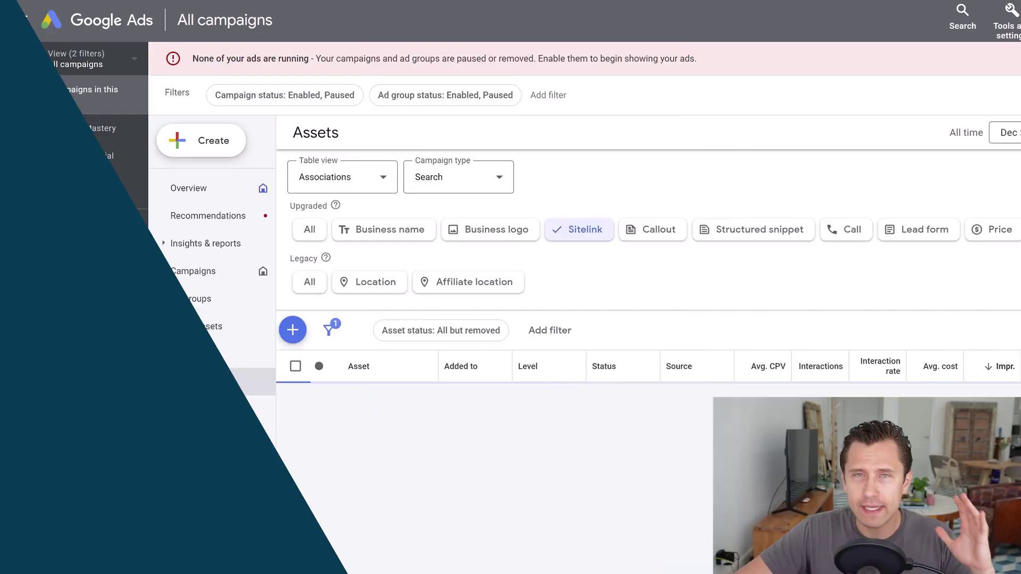
- Show assets of all types in the Assets list, then switch to the 'learn guitar' search results
{"action": "left_click", "coordinate": [186, 381]}
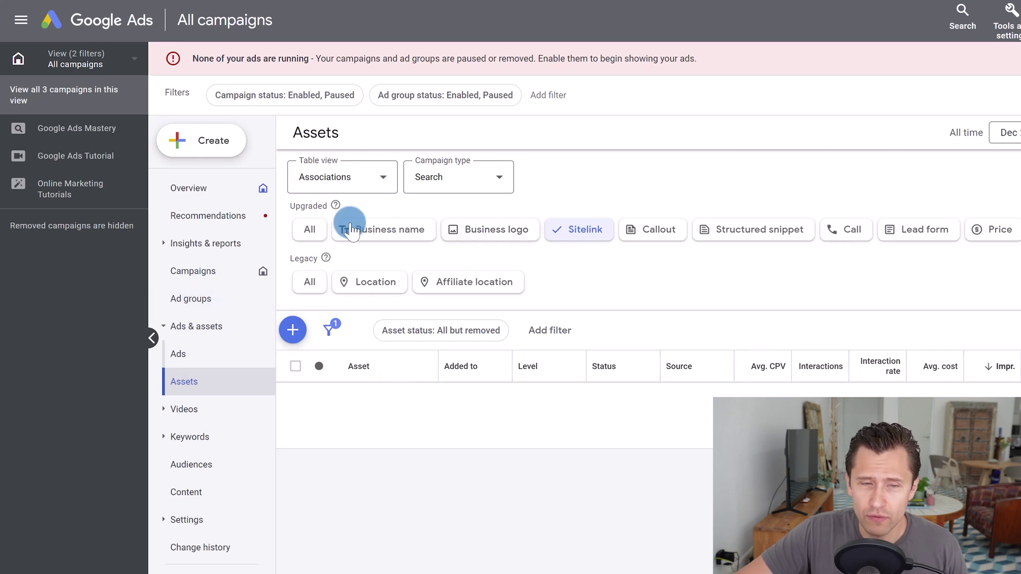
{"action": "left_click", "coordinate": [312, 230]}
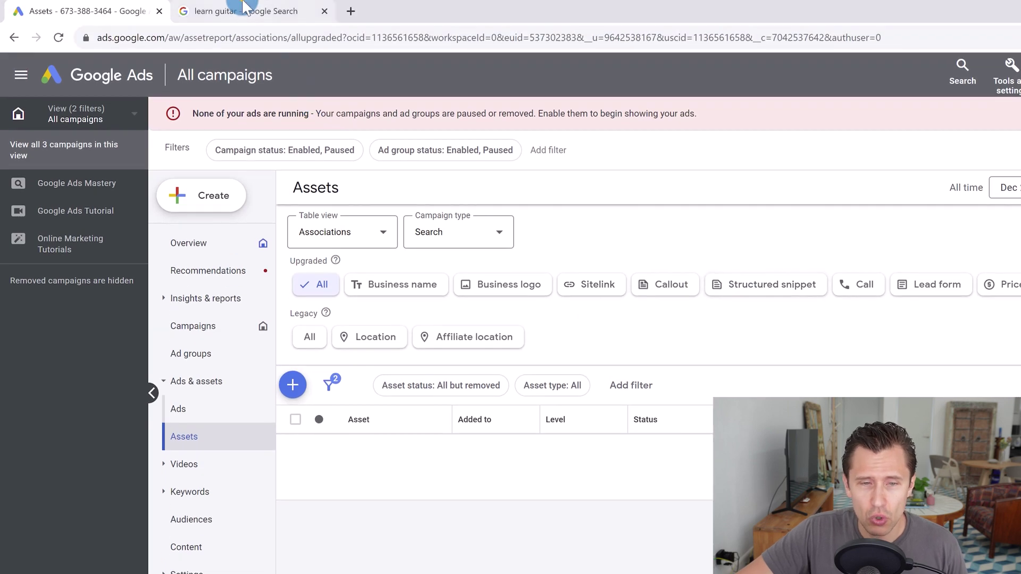
{"action": "left_click", "coordinate": [243, 10]}
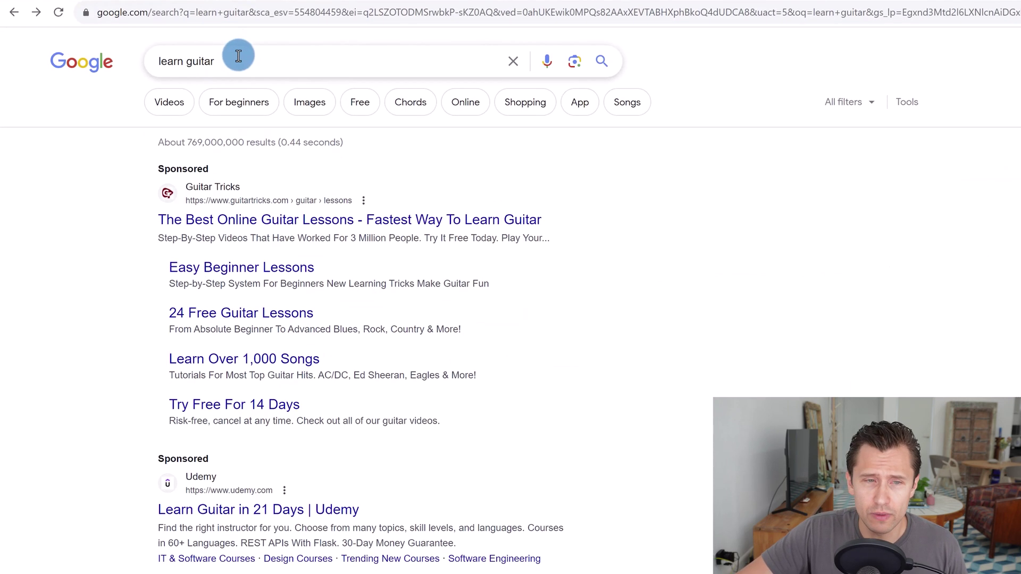
- Scroll through the 'learn guitar' results to review the sponsored ads and their sitelinks
{"action": "left_click_drag", "start_coordinate": [237, 57], "coordinate": [167, 63]}
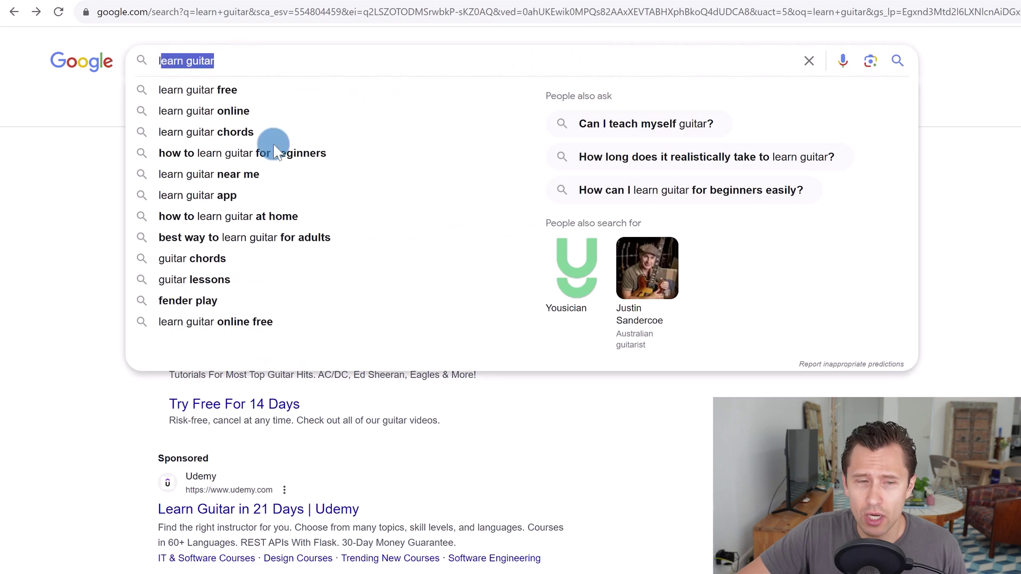
{"action": "left_click", "coordinate": [12, 387]}
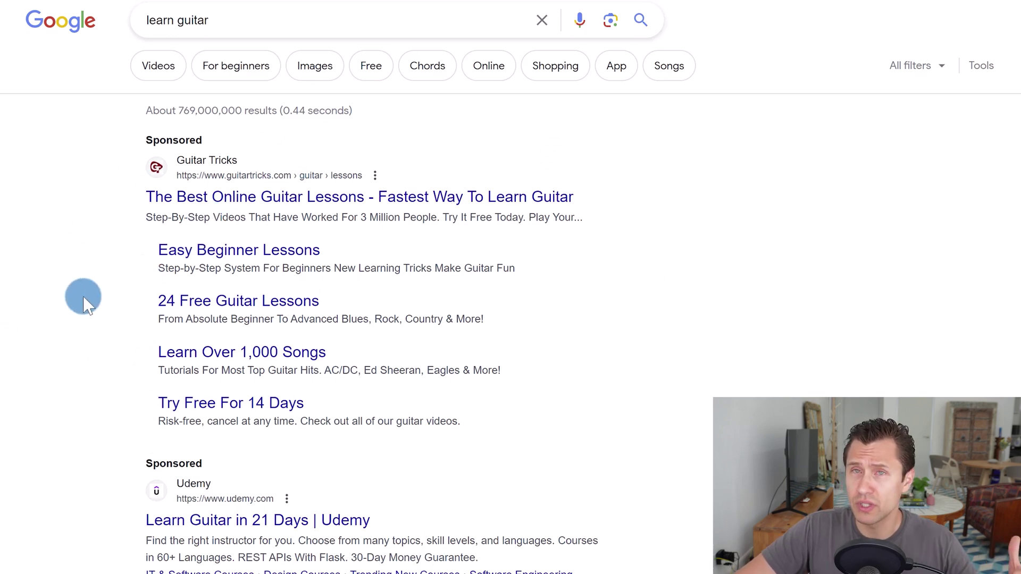
{"action": "scroll", "coordinate": [84, 298], "scroll_direction": "down", "scroll_amount": 5}
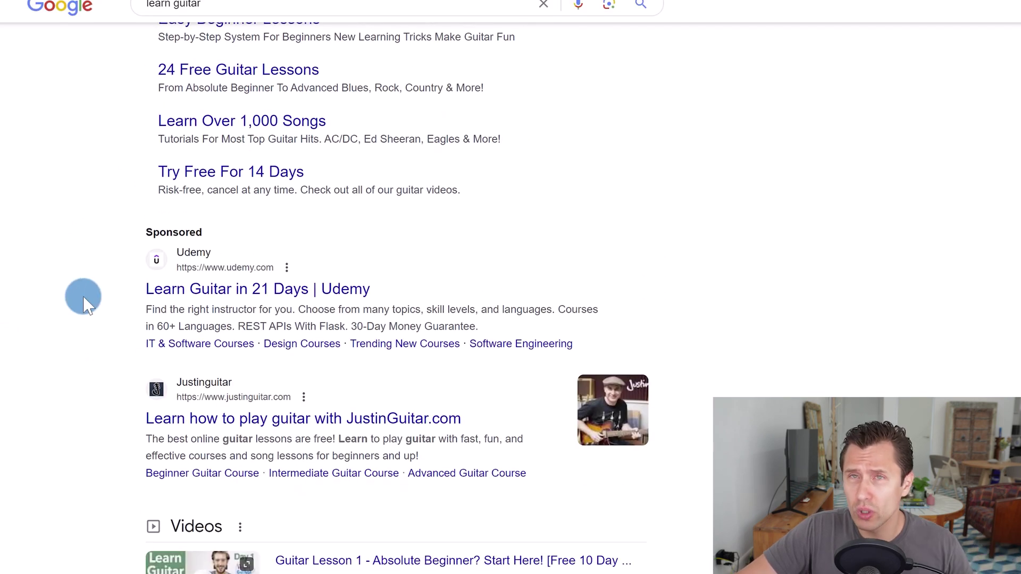
{"action": "scroll", "coordinate": [83, 295], "scroll_direction": "down", "scroll_amount": 12}
{"action": "scroll", "coordinate": [83, 295], "scroll_direction": "down", "scroll_amount": 4}
{"action": "scroll", "coordinate": [82, 296], "scroll_direction": "down", "scroll_amount": 3}
{"action": "scroll", "coordinate": [83, 296], "scroll_direction": "down", "scroll_amount": 2}
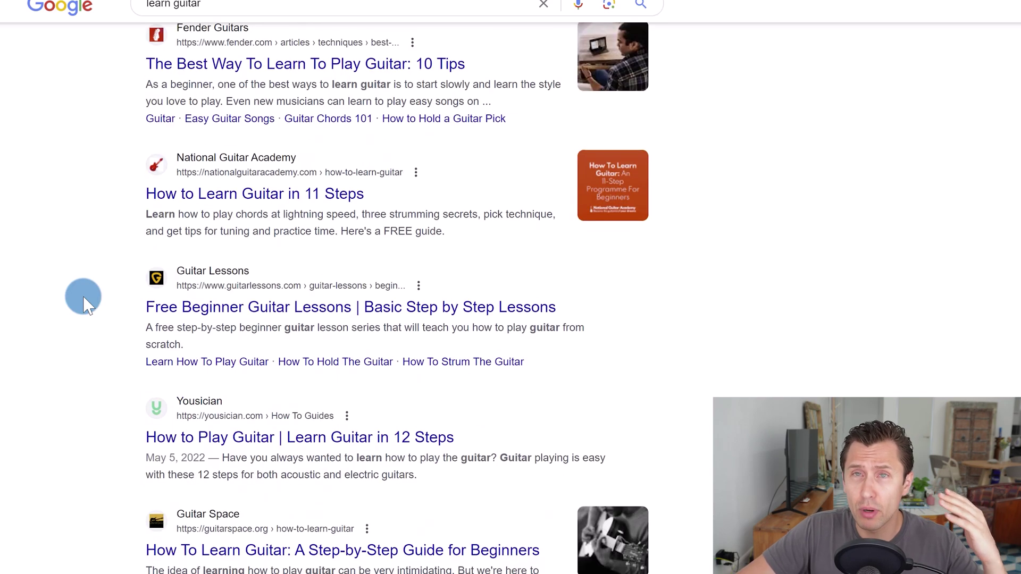
{"action": "scroll", "coordinate": [83, 296], "scroll_direction": "down", "scroll_amount": 1}
{"action": "scroll", "coordinate": [83, 296], "scroll_direction": "up", "scroll_amount": 14}
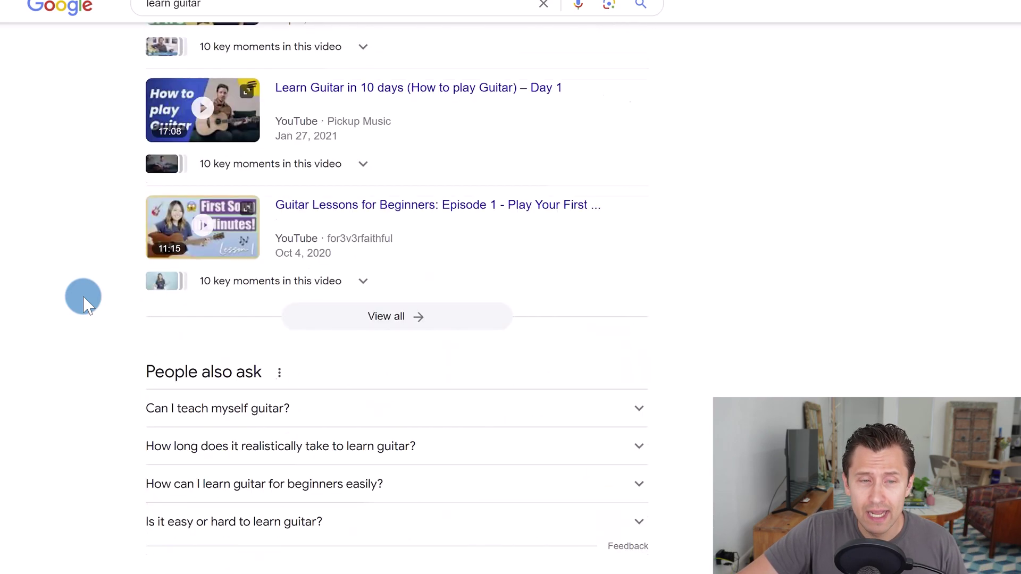
{"action": "scroll", "coordinate": [83, 295], "scroll_direction": "up", "scroll_amount": 6}
{"action": "scroll", "coordinate": [75, 299], "scroll_direction": "up", "scroll_amount": 4}
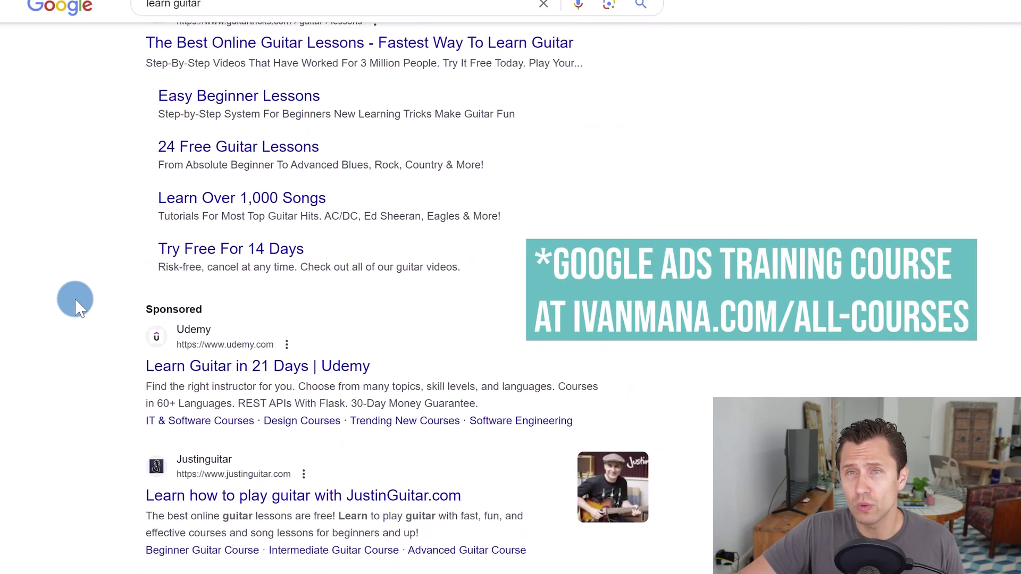
{"action": "scroll", "coordinate": [74, 298], "scroll_direction": "up", "scroll_amount": 3}
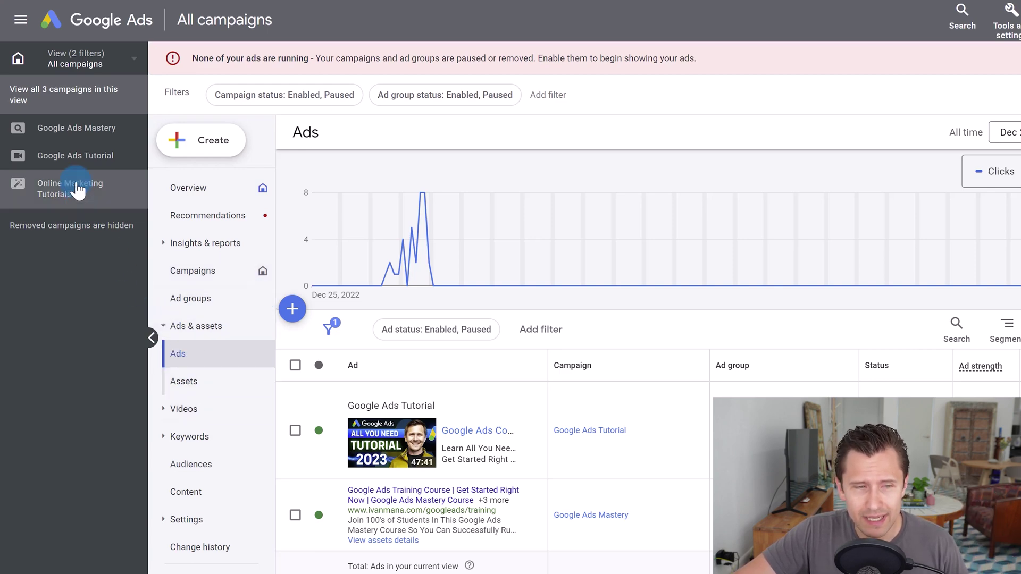
- Open the Google Ads Mastery campaign's Ads page, showing its single search ad in Ad group 1
{"action": "left_click", "coordinate": [62, 133]}
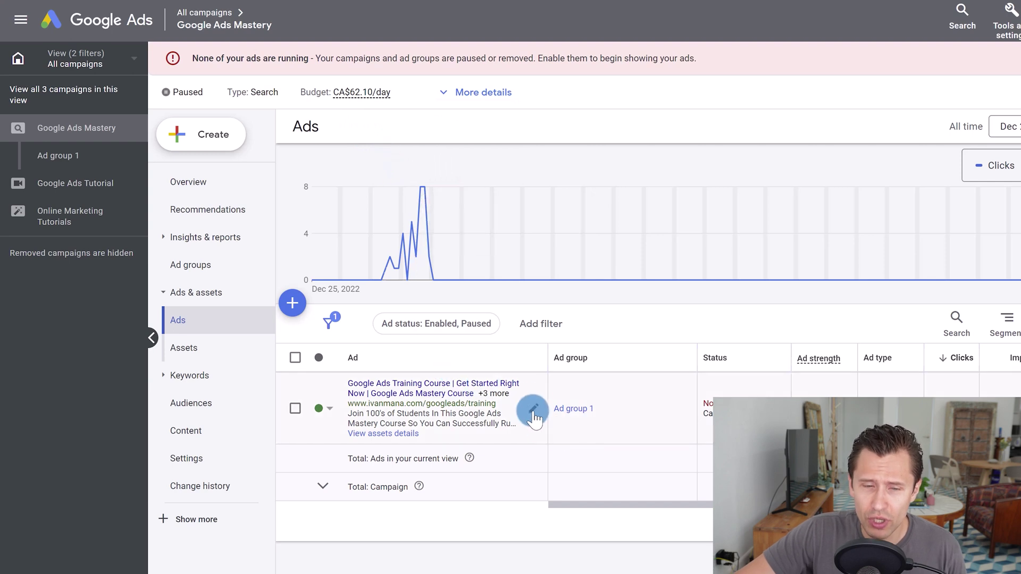
- Open the campaign's responsive search ad and review its final URL, display path, headlines and descriptions
{"action": "left_click", "coordinate": [535, 409]}
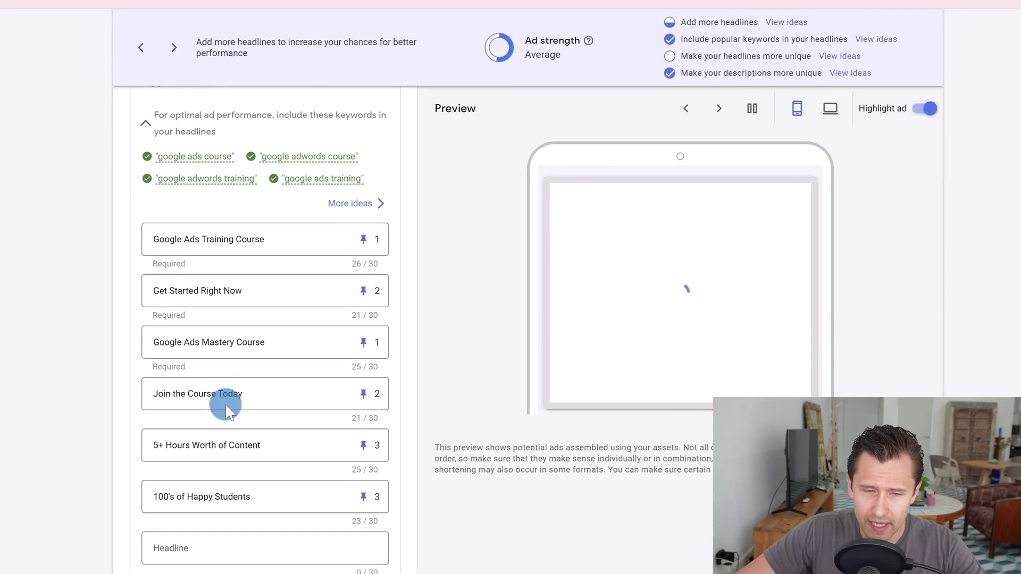
{"action": "scroll", "coordinate": [277, 372], "scroll_direction": "up", "scroll_amount": 3}
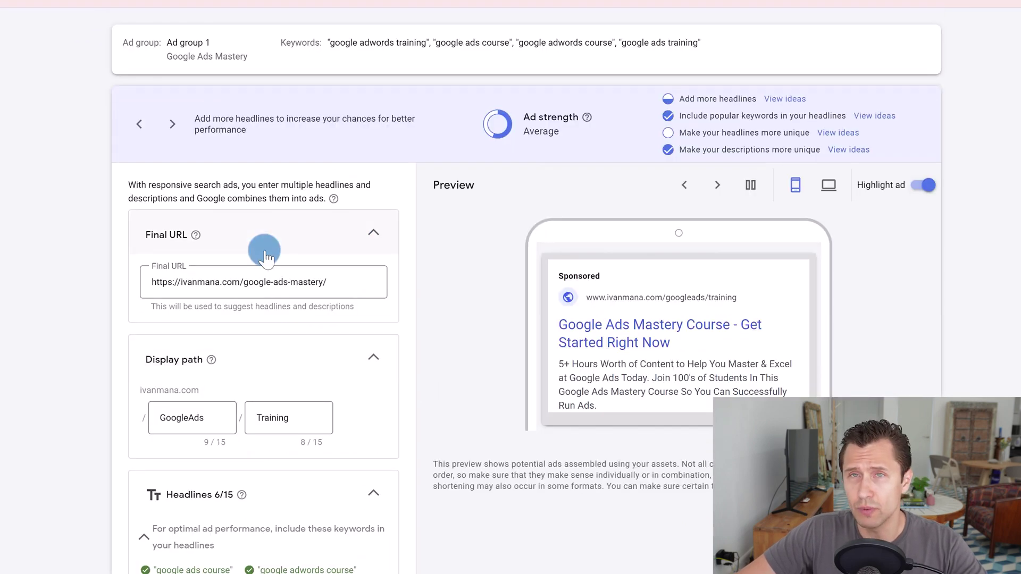
{"action": "scroll", "coordinate": [277, 244], "scroll_direction": "down", "scroll_amount": 15}
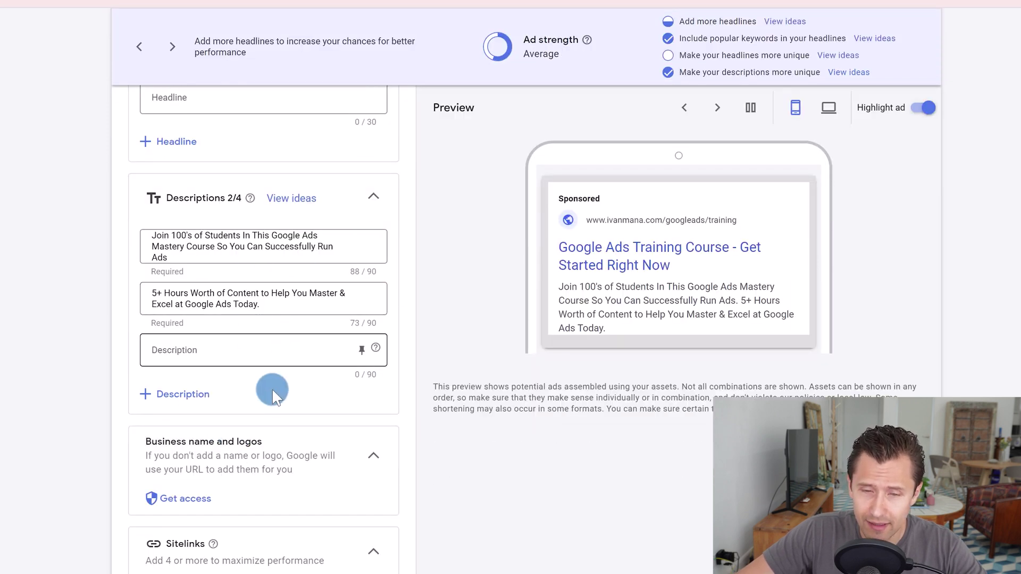
{"action": "scroll", "coordinate": [272, 384], "scroll_direction": "up", "scroll_amount": 15}
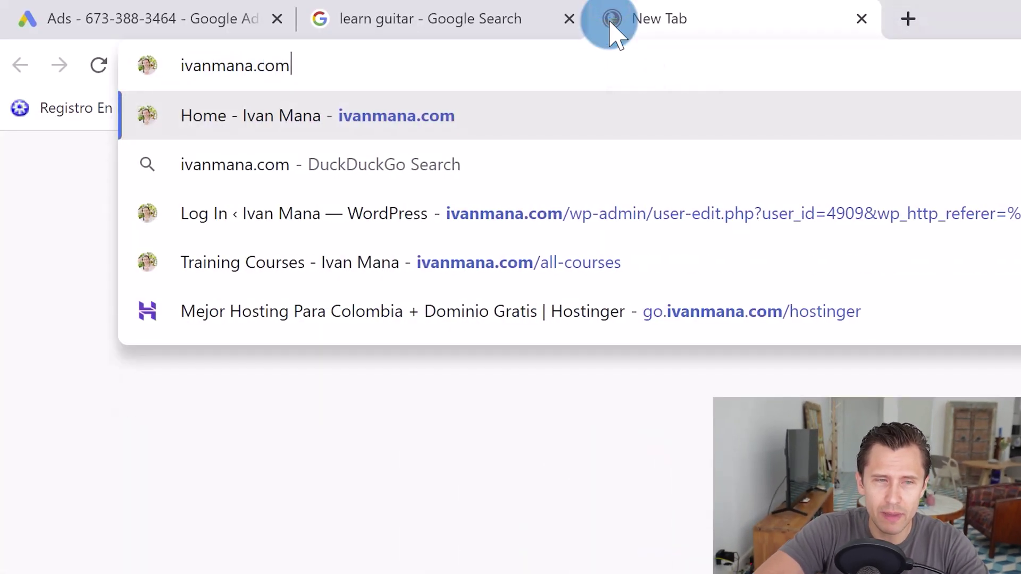
- Load the ivanmana.com home page and reveal the COURSES dropdown menu
{"action": "key", "text": "Return"}
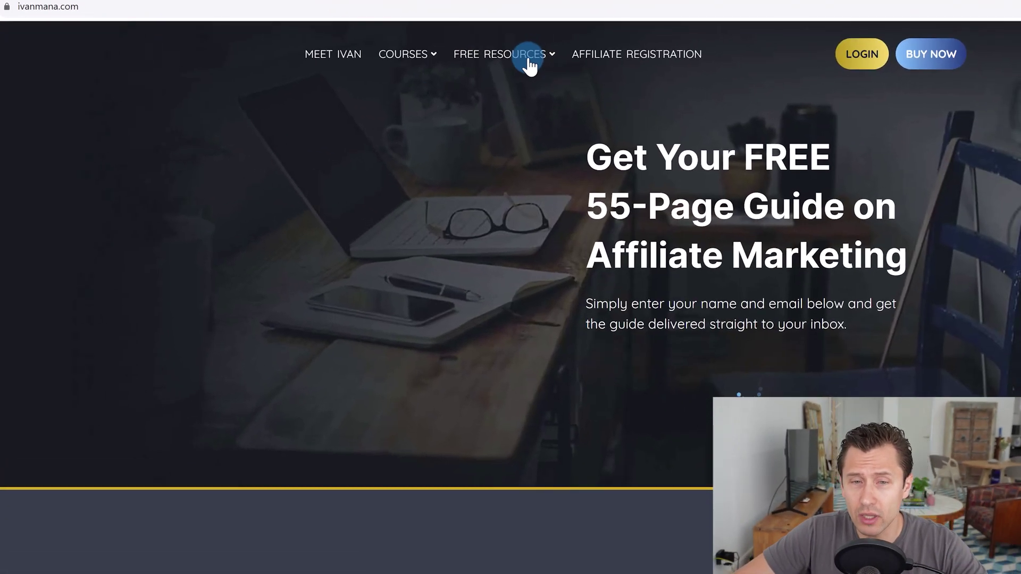
{"action": "mouse_move", "coordinate": [527, 60]}
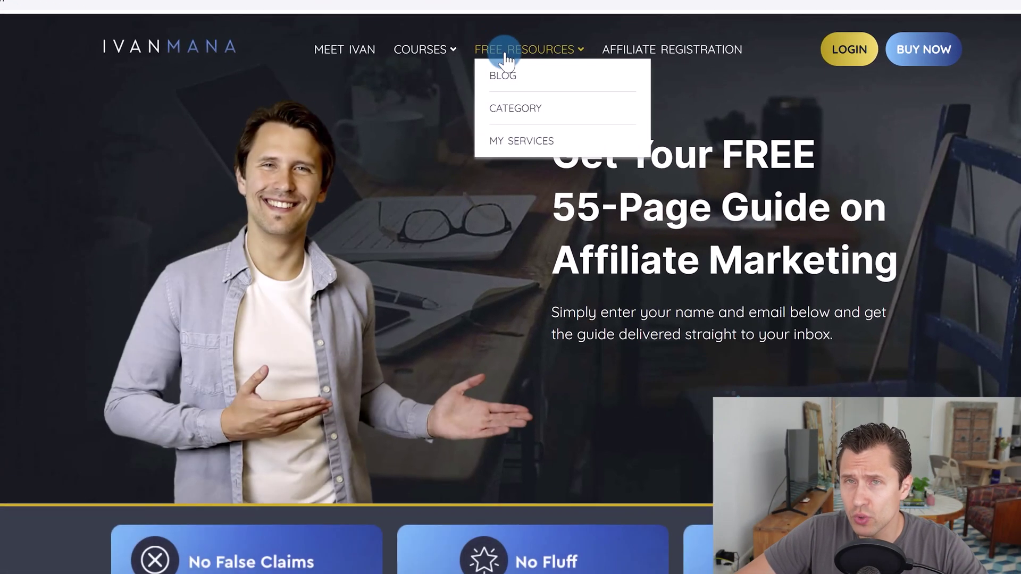
{"action": "mouse_move", "coordinate": [439, 61]}
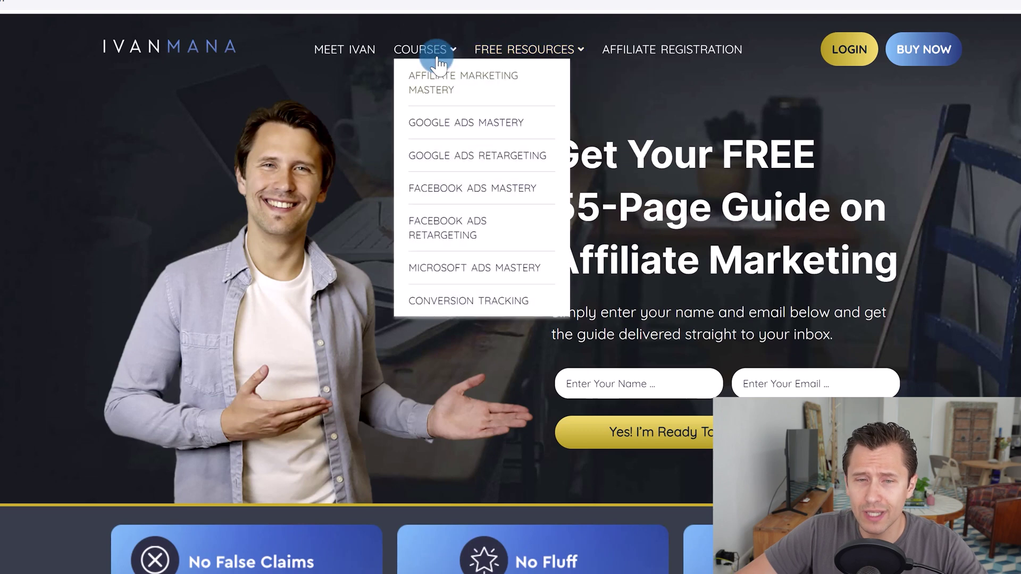